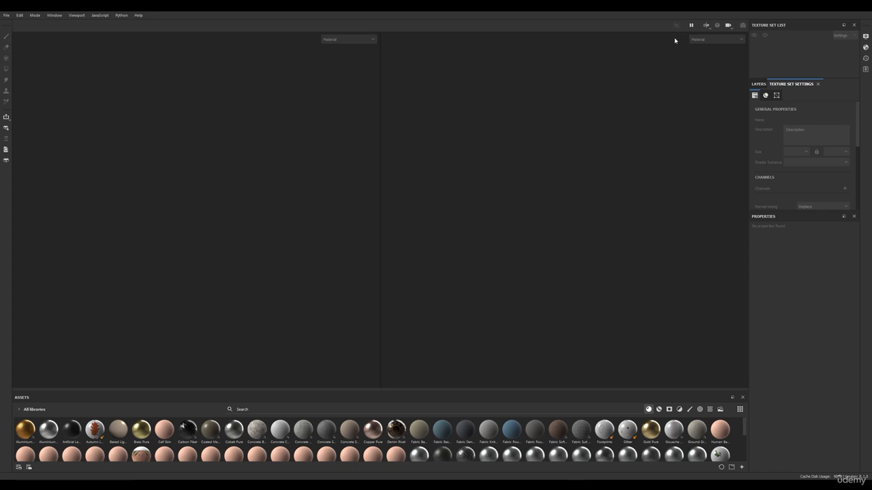
# Preview the 3D-only and 2D-only viewport layouts and return to the split 3D/2D view
pyautogui.click(707, 26)
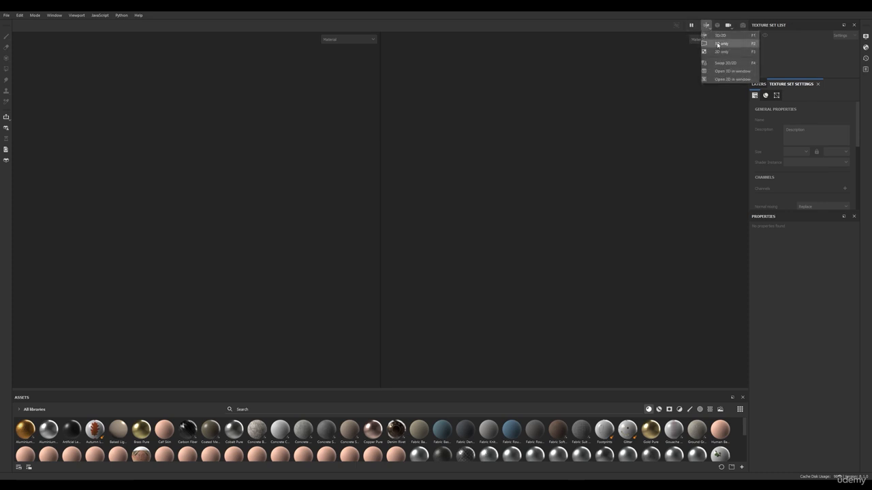
pyautogui.click(718, 44)
pyautogui.click(710, 28)
pyautogui.click(720, 52)
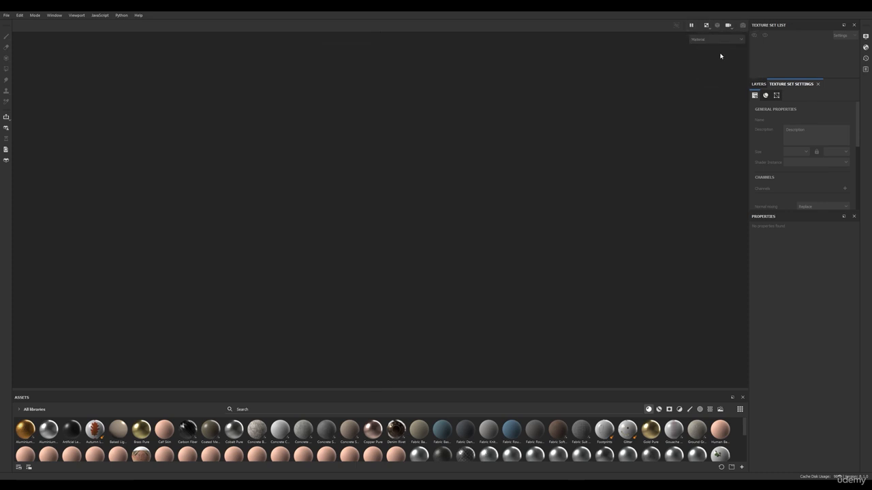
pyautogui.click(707, 25)
pyautogui.click(715, 35)
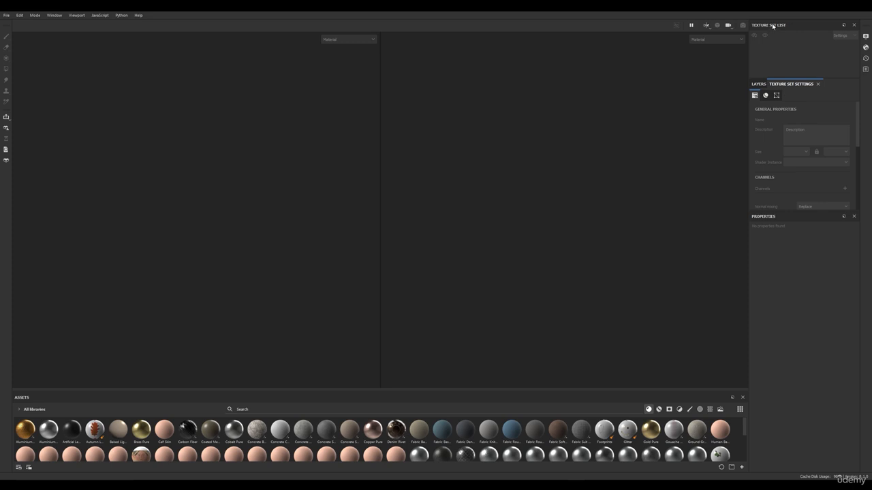
# Look over the Layers and Texture Set Settings and try the materials filter of the asset library
pyautogui.click(760, 85)
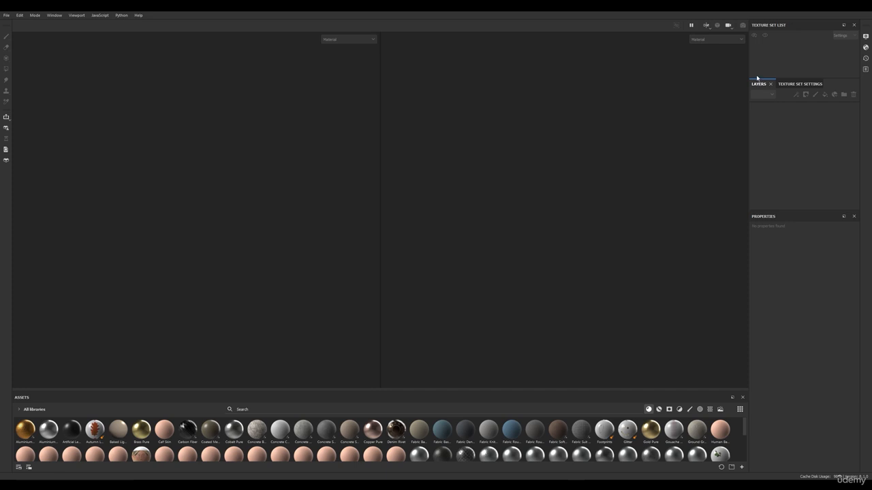
pyautogui.click(790, 85)
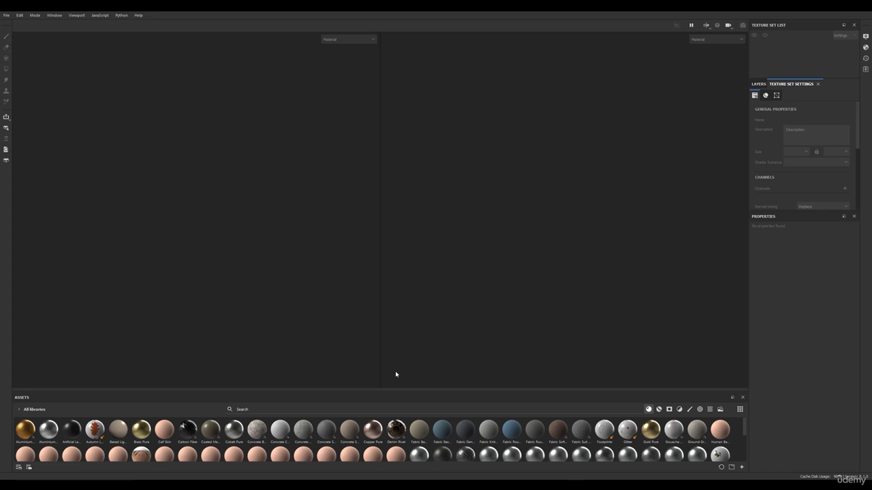
pyautogui.click(649, 409)
pyautogui.click(649, 409)
# Look over the display settings, shader settings and history
pyautogui.click(865, 68)
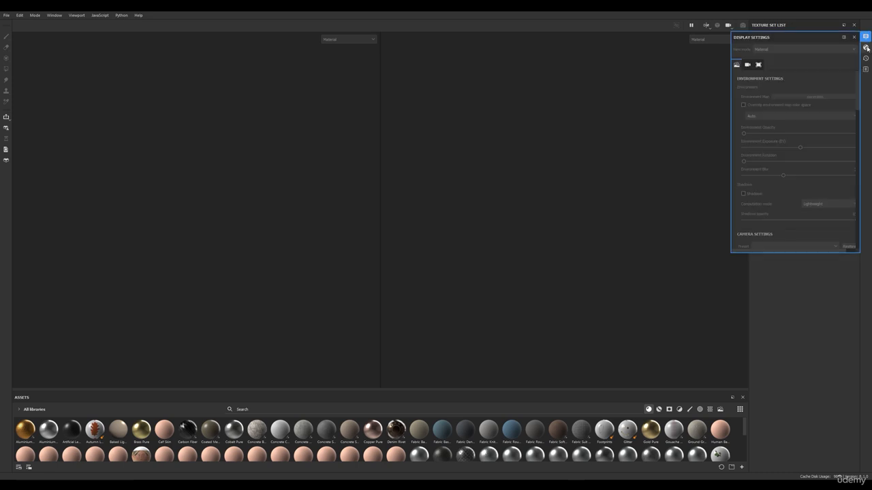
pyautogui.click(867, 47)
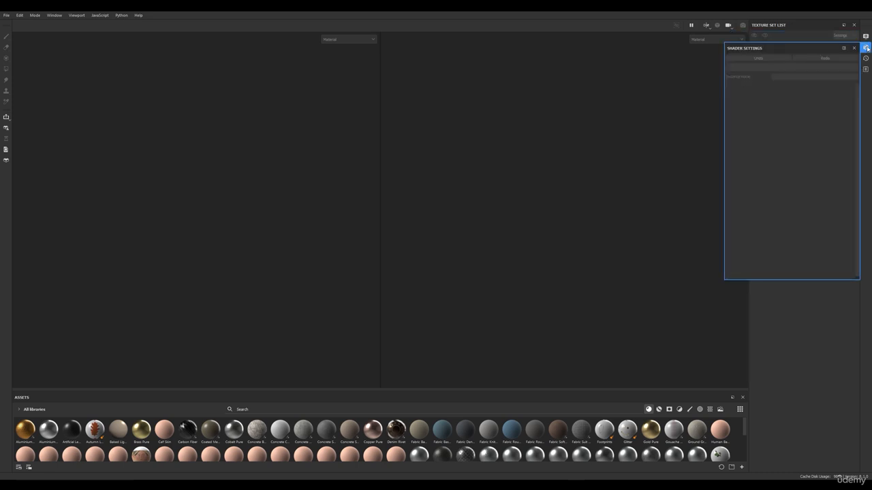
pyautogui.click(865, 58)
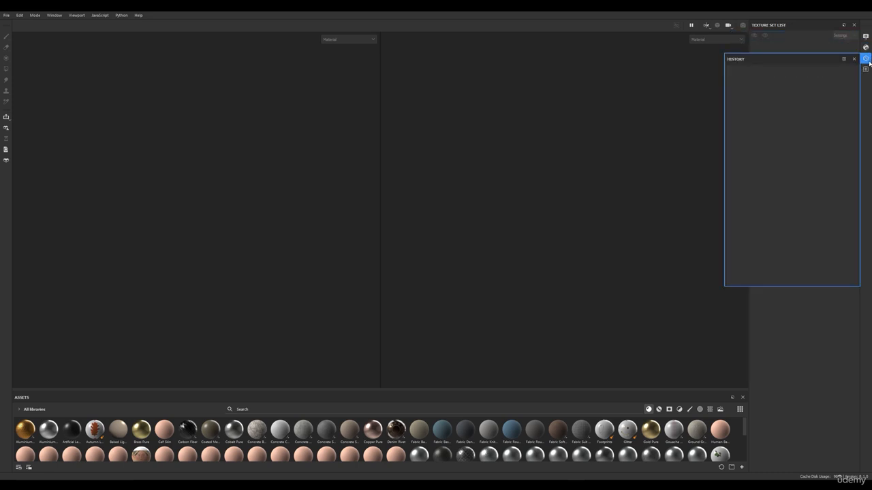
pyautogui.click(866, 69)
pyautogui.click(866, 69)
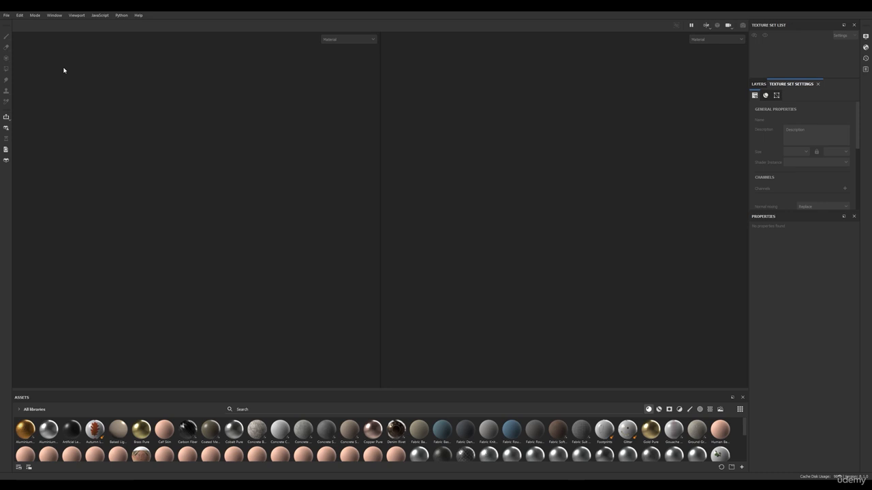
# Start a new project, browse the templates without choosing one, and select Rob_lo.fbx as its mesh file
pyautogui.click(6, 15)
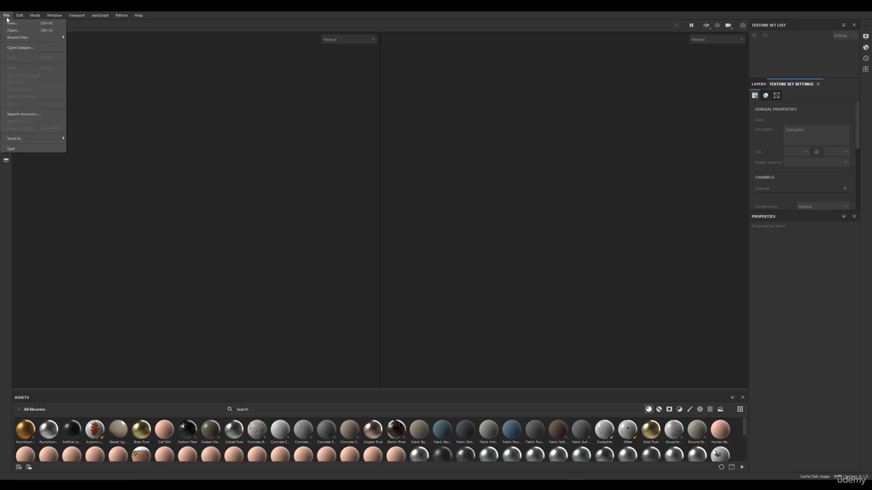
pyautogui.click(8, 23)
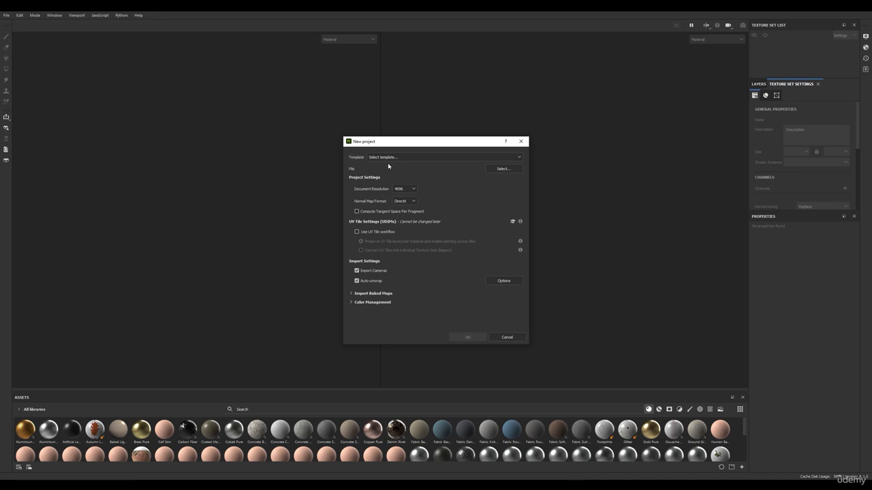
pyautogui.click(476, 158)
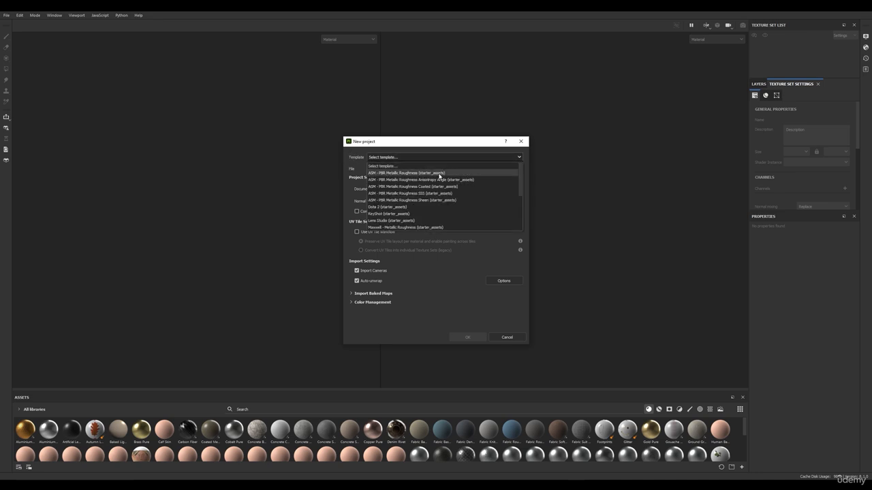
pyautogui.scroll(-3, 431, 198)
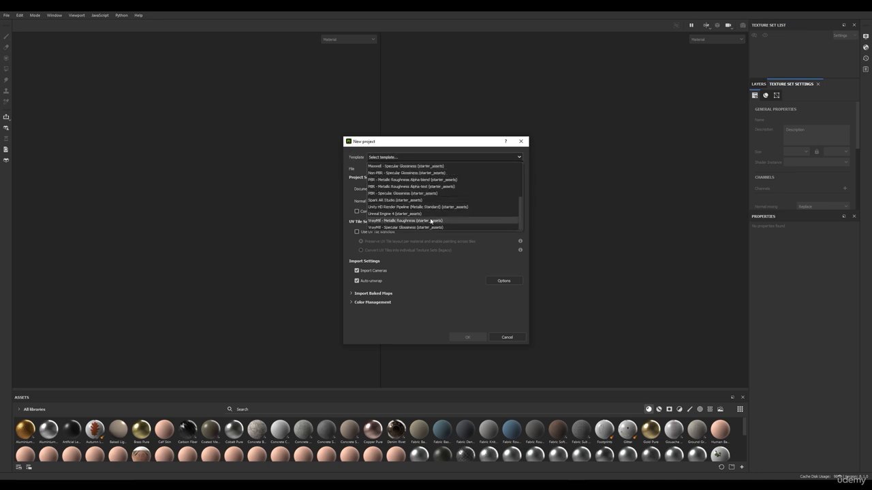
pyautogui.scroll(3, 428, 213)
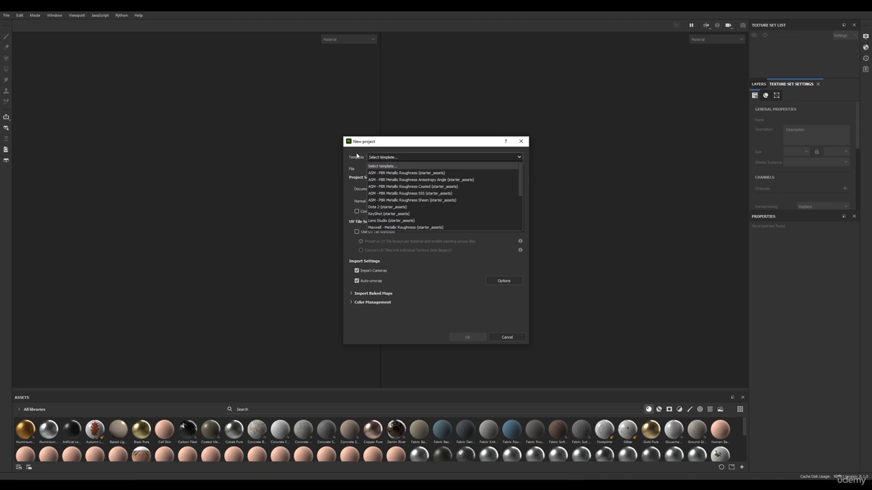
pyautogui.click(356, 155)
pyautogui.click(403, 157)
pyautogui.scroll(-5, 397, 207)
pyautogui.click(345, 168)
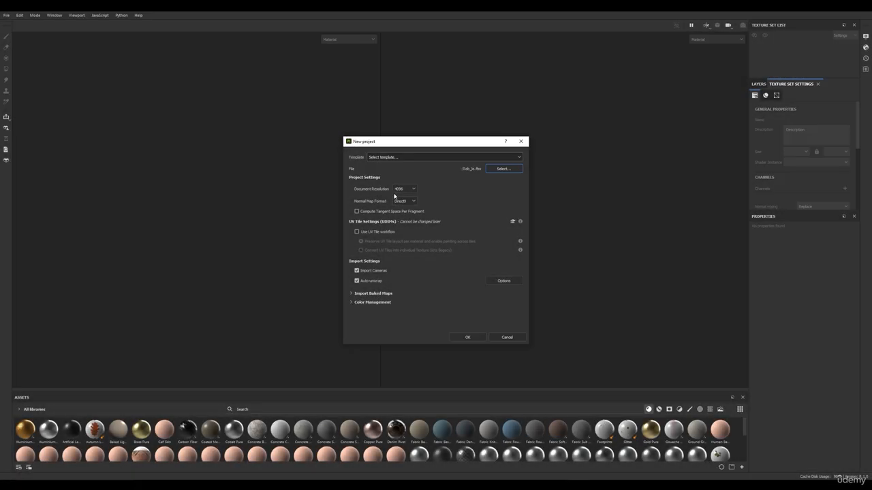
# Set the document resolution to 4096 and create the project
pyautogui.click(411, 188)
pyautogui.click(403, 233)
pyautogui.click(414, 189)
pyautogui.click(438, 195)
pyautogui.click(467, 337)
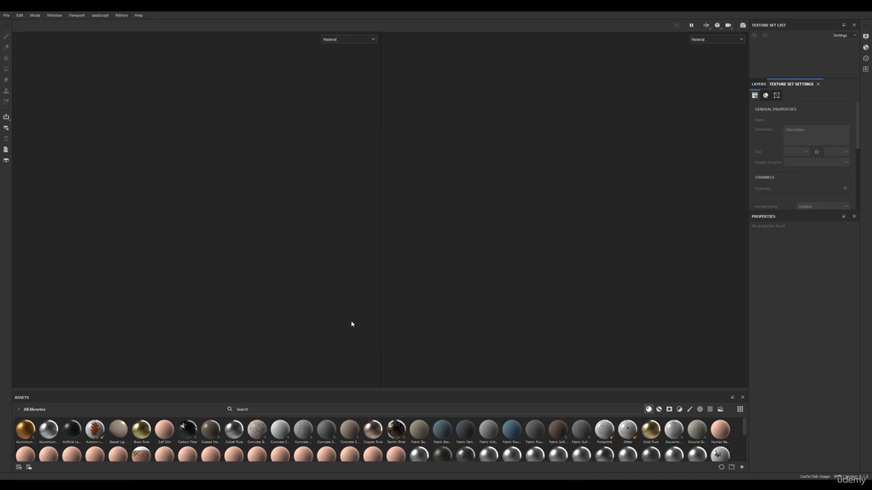
# Open the mesh map baking settings for the robot's texture set and load Rob_hi as the high definition mesh
pyautogui.scroll(-3, 286, 182)
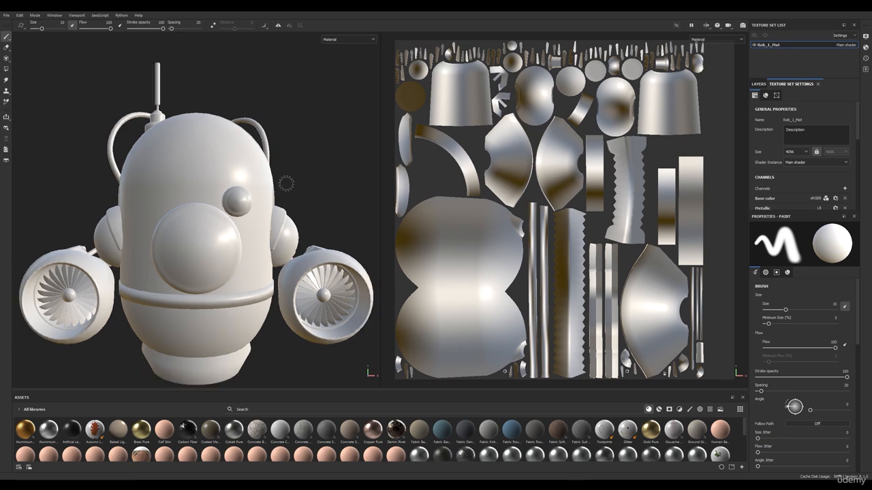
pyautogui.scroll(-2, 282, 179)
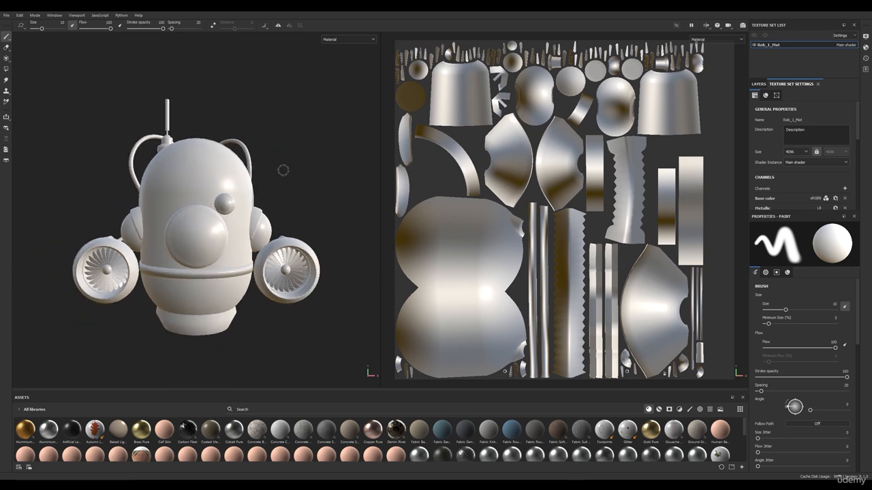
pyautogui.keyDown('alt'); pyautogui.moveTo(279, 142); pyautogui.dragTo(302, 164); pyautogui.keyUp('alt')
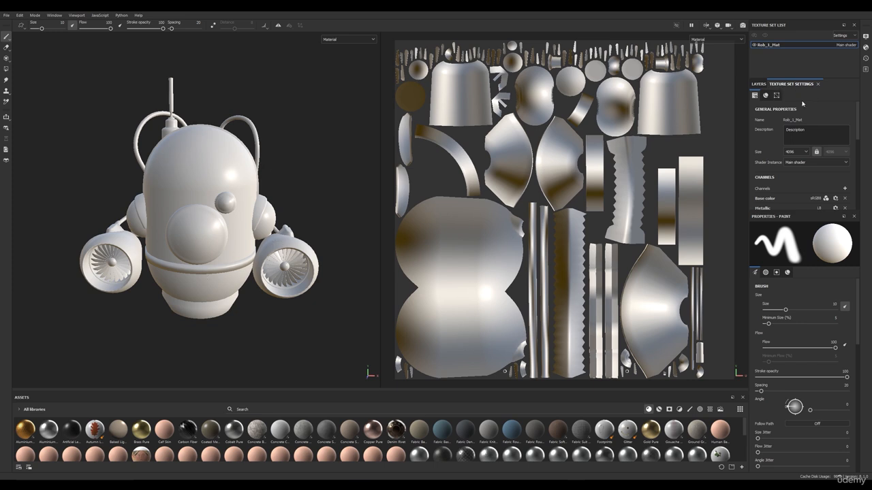
pyautogui.scroll(-3, 818, 164)
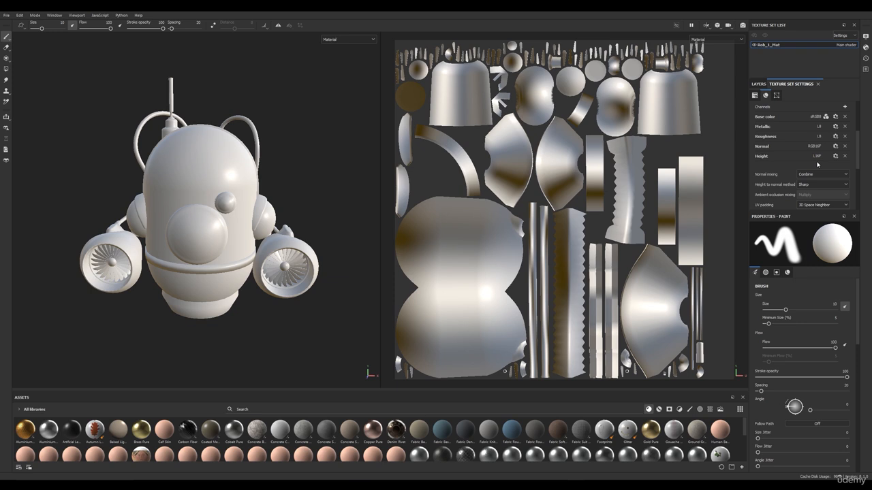
pyautogui.scroll(-3, 818, 165)
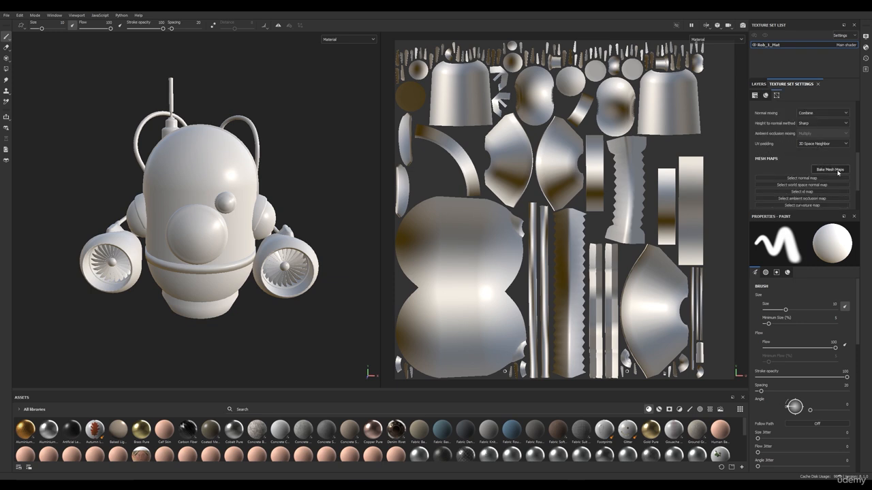
pyautogui.click(837, 172)
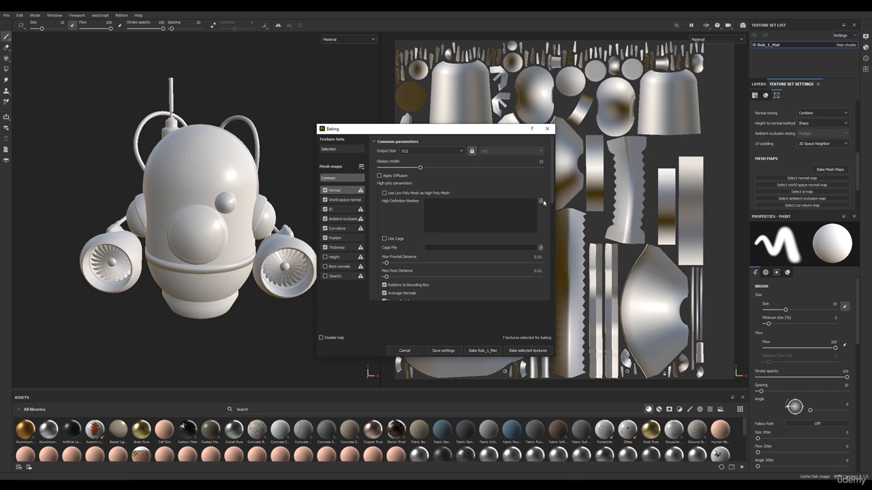
pyautogui.click(541, 201)
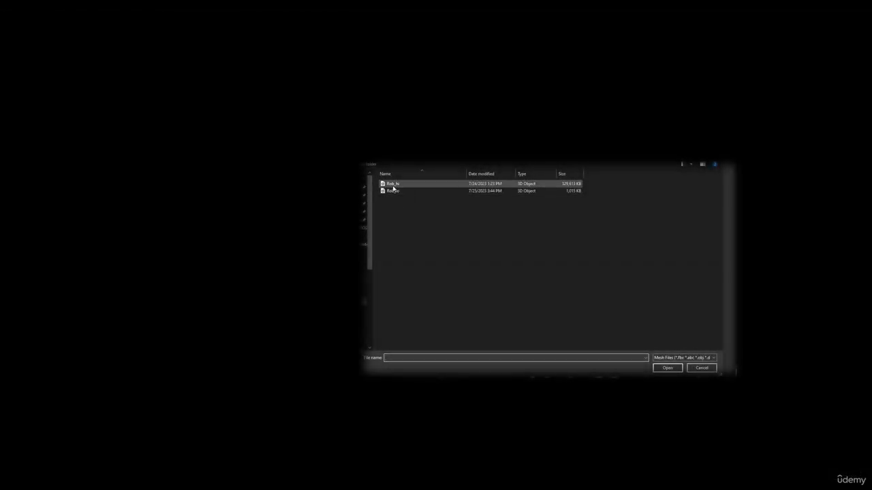
pyautogui.click(393, 186)
pyautogui.click(667, 368)
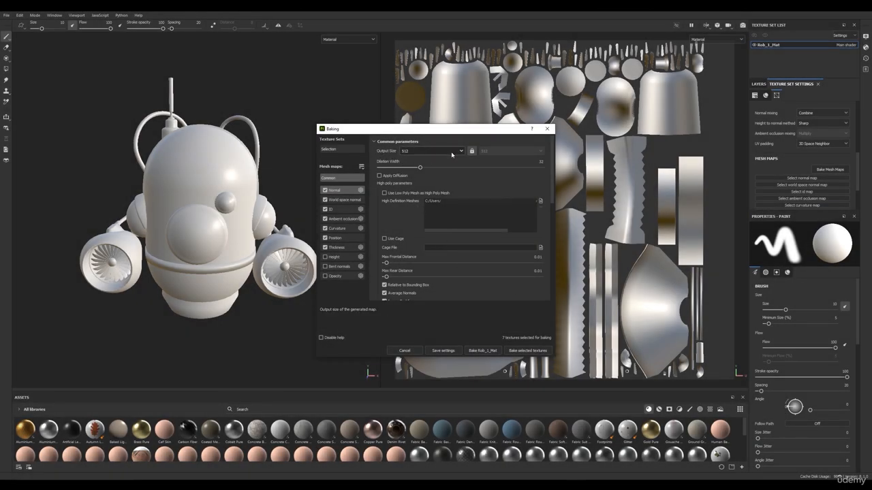
# Set the baking output size to 4096
pyautogui.click(453, 151)
pyautogui.click(426, 207)
pyautogui.click(461, 152)
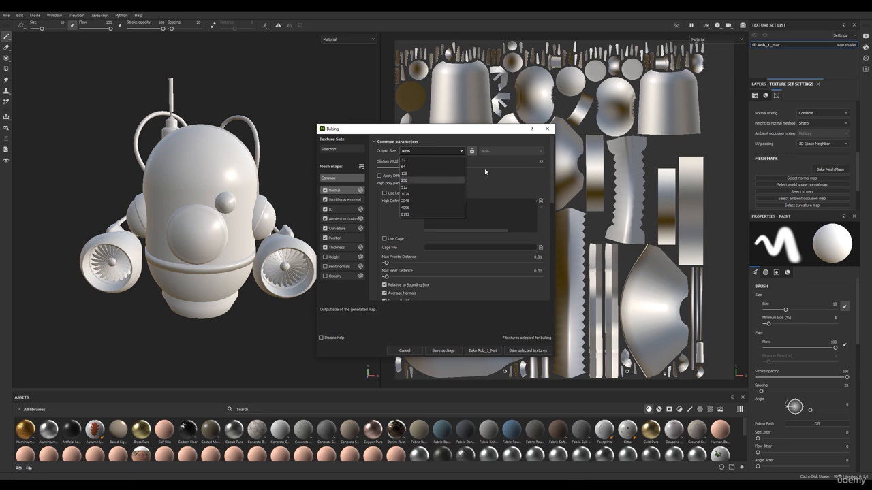
# Set the baking antialiasing to Subsampling 8x8
pyautogui.scroll(-1, 513, 208)
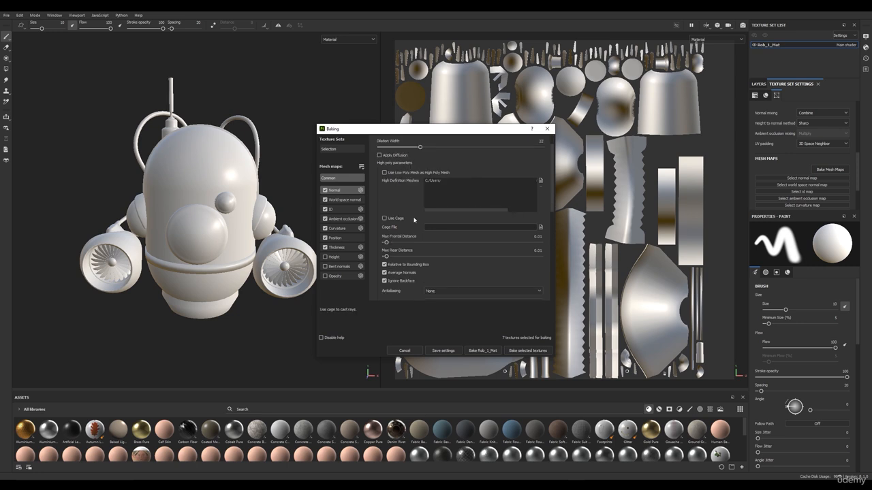
pyautogui.scroll(-1, 401, 224)
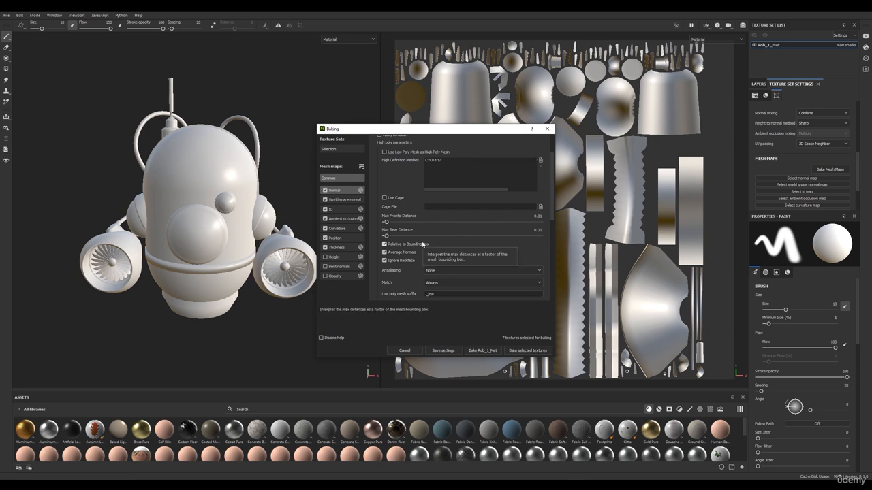
pyautogui.scroll(-3, 448, 212)
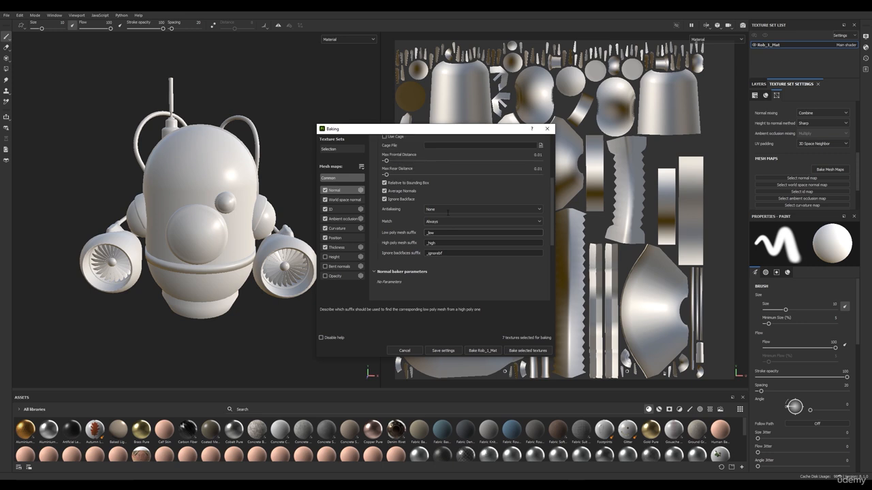
pyautogui.click(457, 207)
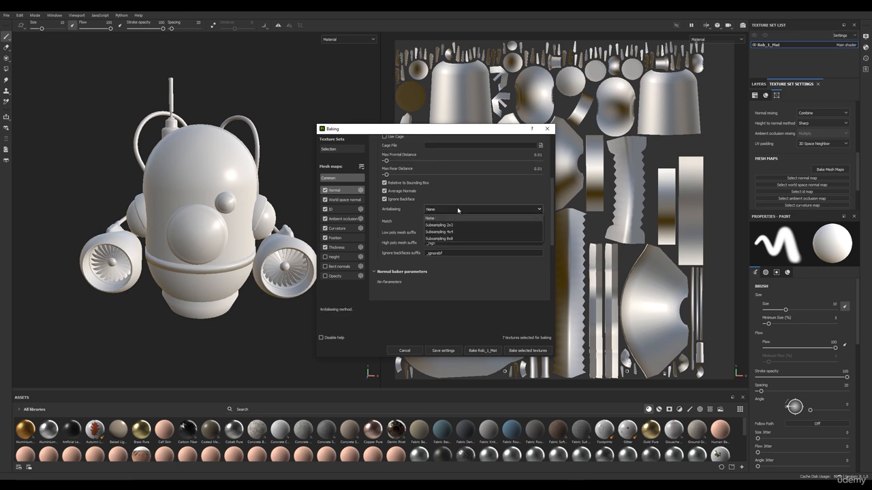
pyautogui.click(451, 239)
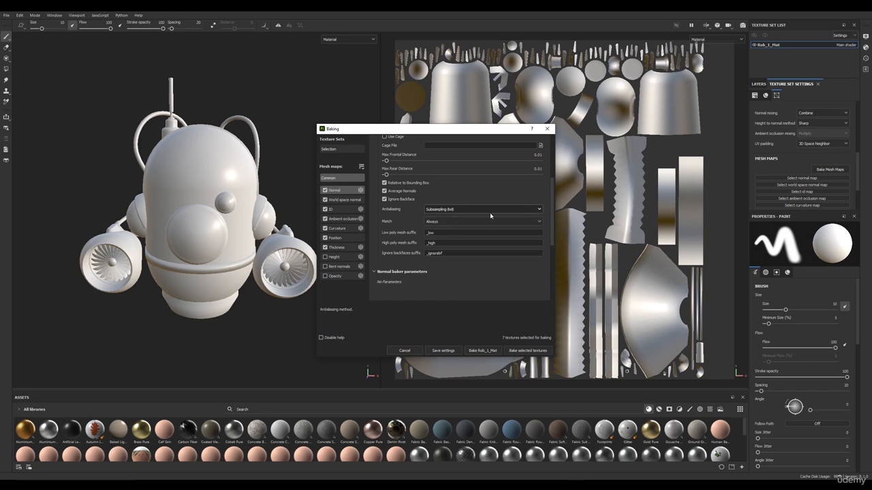
# Match low and high poly geometry By Mesh Name, with the suffixes _lo for low poly and _hi for high poly
pyautogui.click(451, 223)
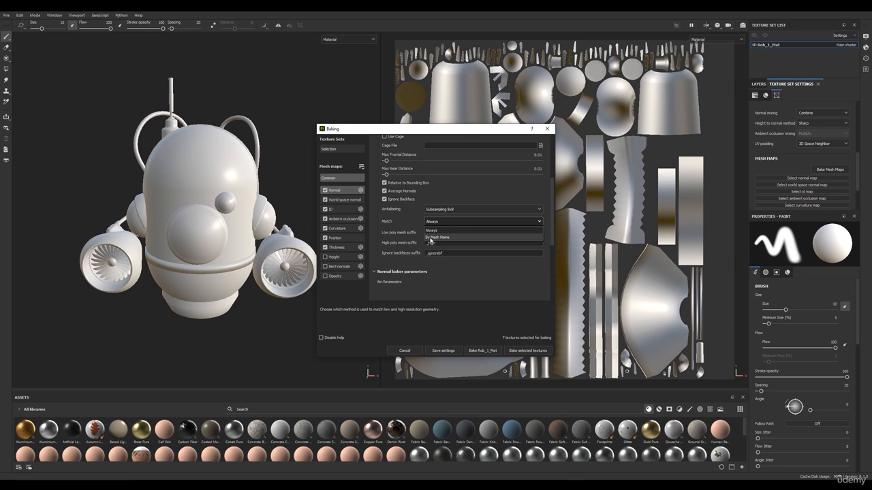
pyautogui.click(431, 238)
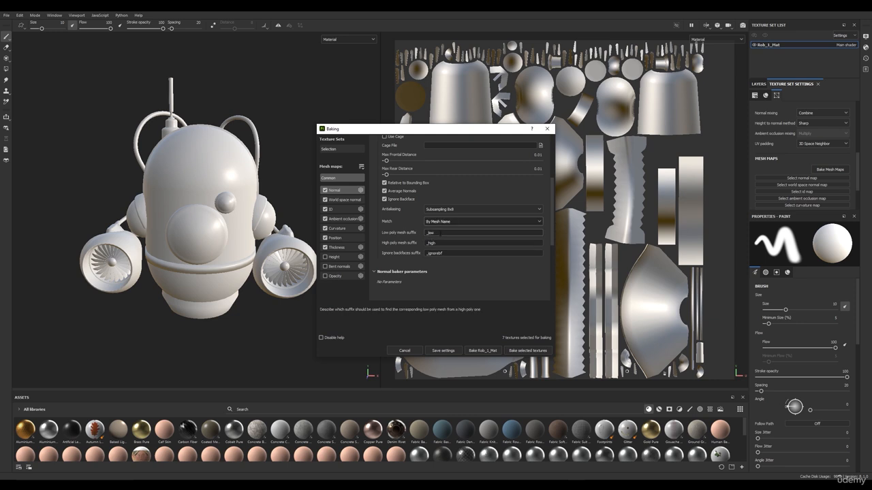
pyautogui.click(441, 233)
pyautogui.press('BackSpace')
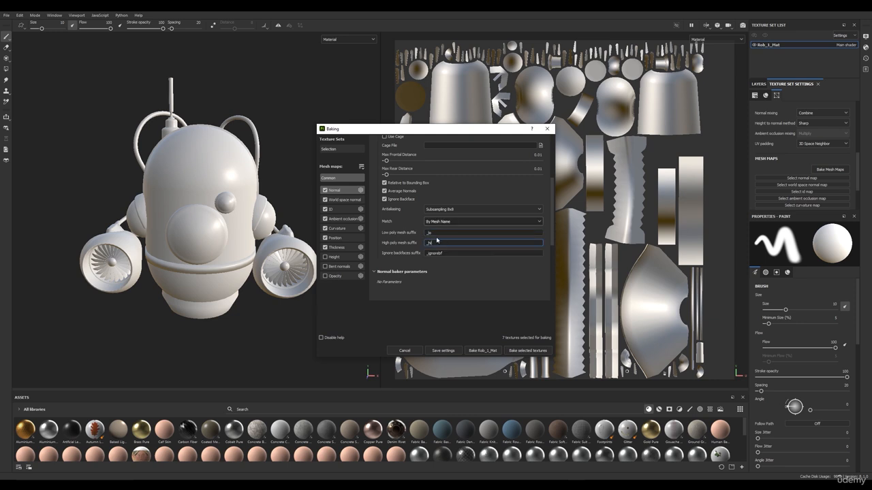
pyautogui.click(438, 242)
pyautogui.press('BackSpace')
pyautogui.press('BackSpace')
pyautogui.doubleClick(429, 233)
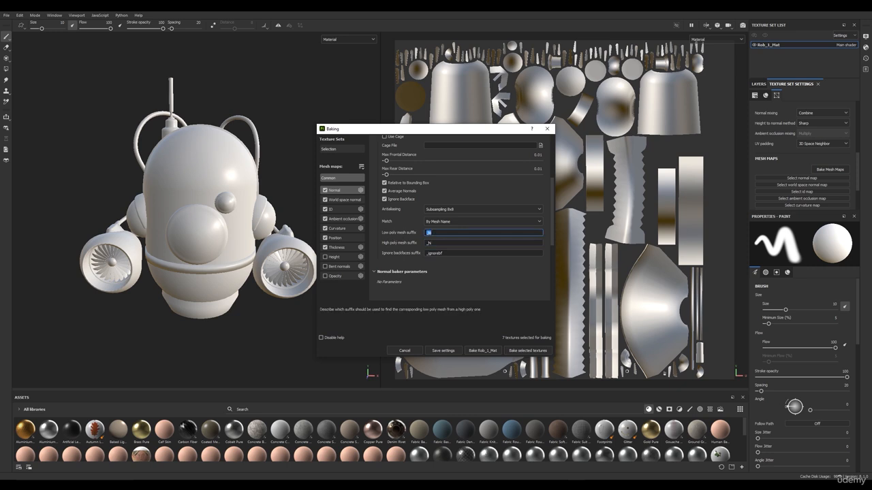
pyautogui.click(431, 232)
pyautogui.doubleClick(431, 233)
pyautogui.moveTo(439, 243); pyautogui.dragTo(423, 241)
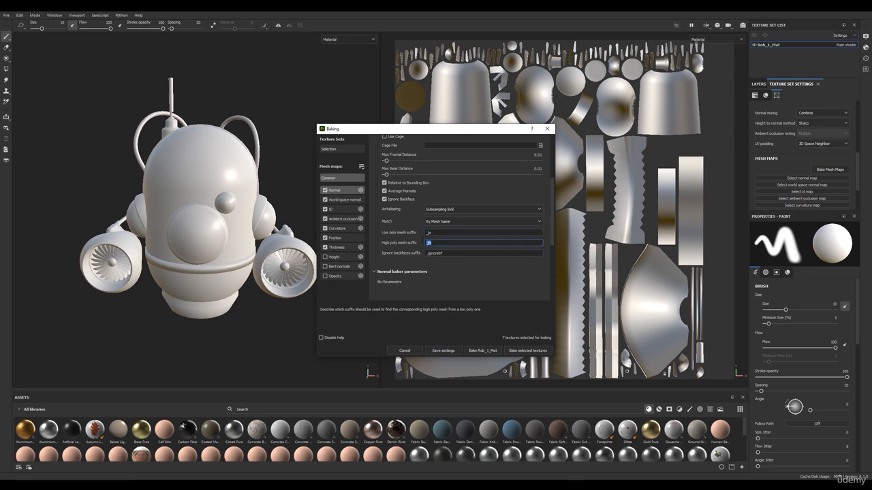
# Bake the seven selected mesh maps of the robot's texture set and check the baked result on the model from several angles
pyautogui.click(434, 270)
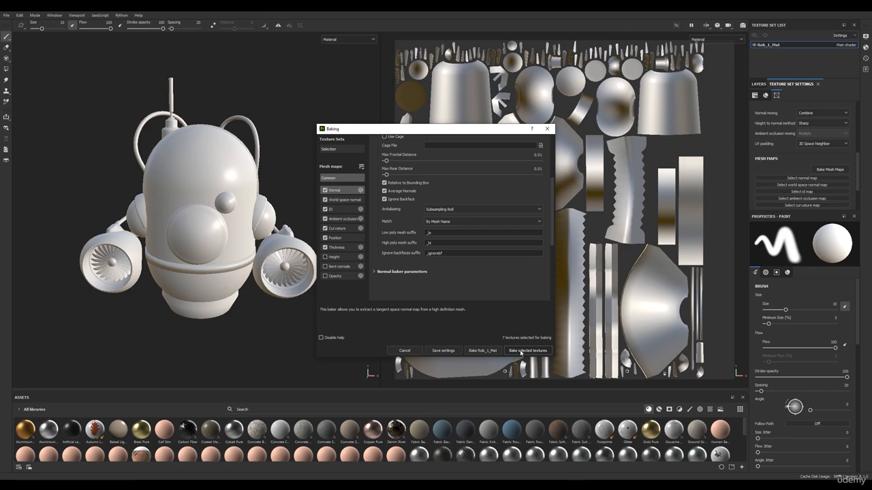
pyautogui.click(521, 351)
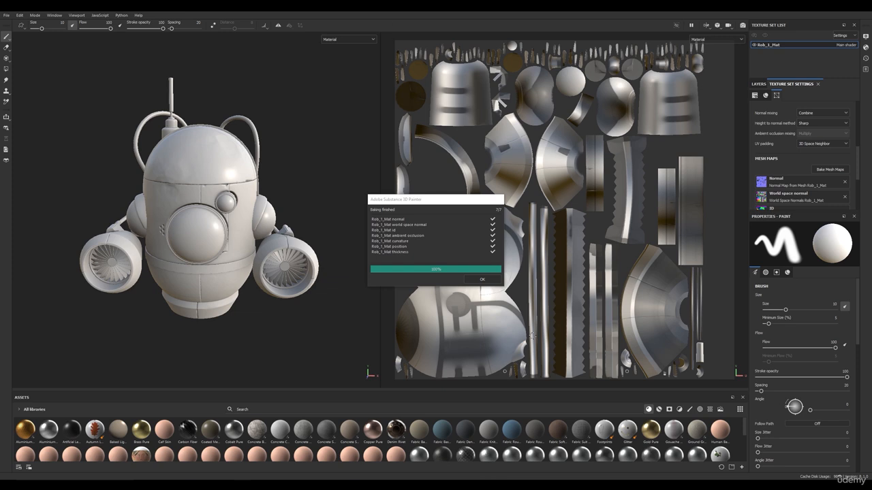
pyautogui.click(489, 280)
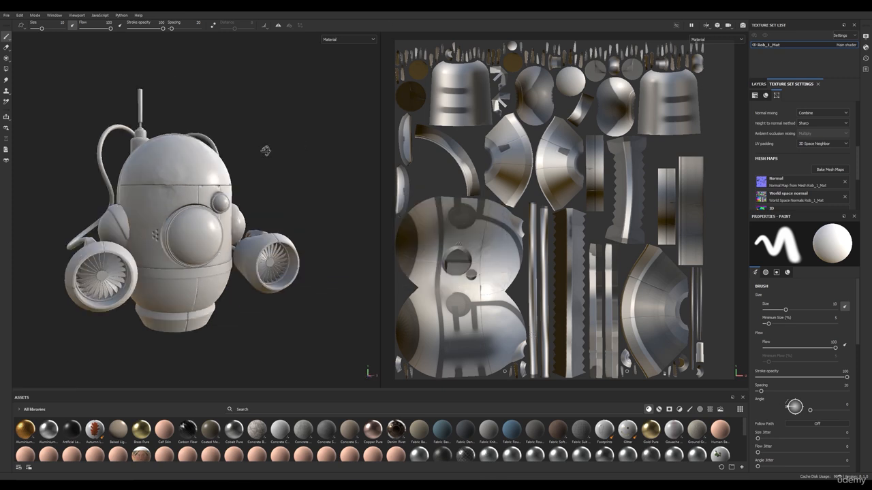
pyautogui.keyDown('alt'); pyautogui.moveTo(267, 150); pyautogui.dragTo(334, 150); pyautogui.keyUp('alt')
pyautogui.keyDown('alt'); pyautogui.moveTo(313, 180); pyautogui.dragTo(30, 183); pyautogui.keyUp('alt')
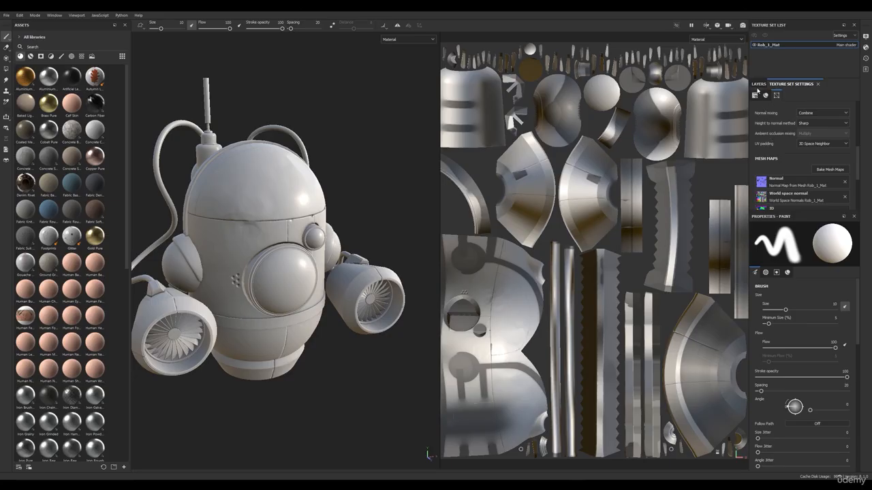
# Delete the default paint layer and add three empty folders to the layer stack
pyautogui.click(758, 85)
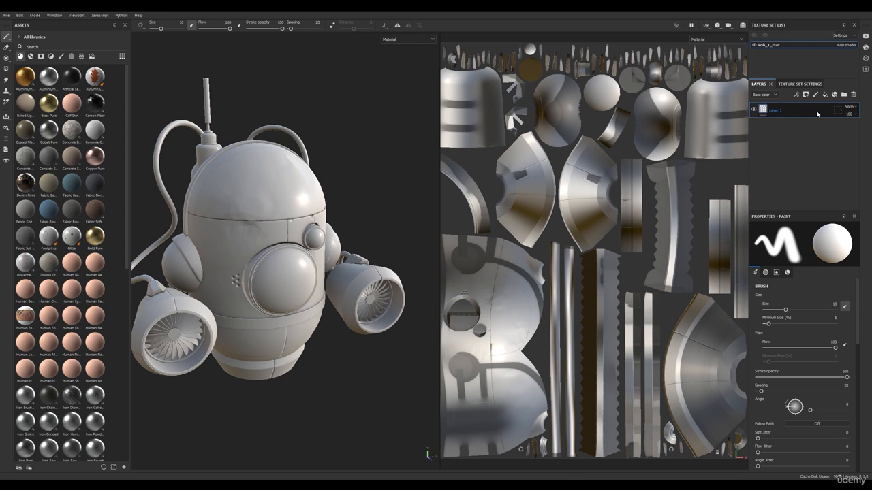
pyautogui.click(852, 95)
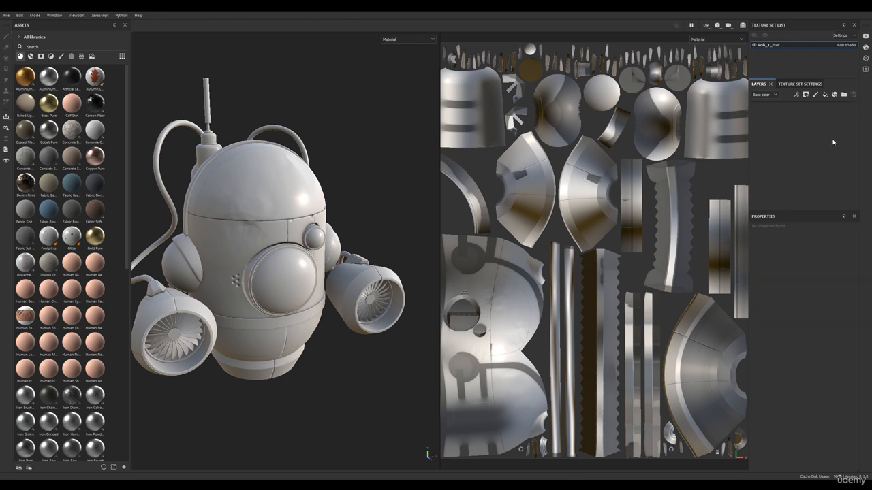
pyautogui.click(844, 95)
pyautogui.click(844, 94)
pyautogui.click(844, 94)
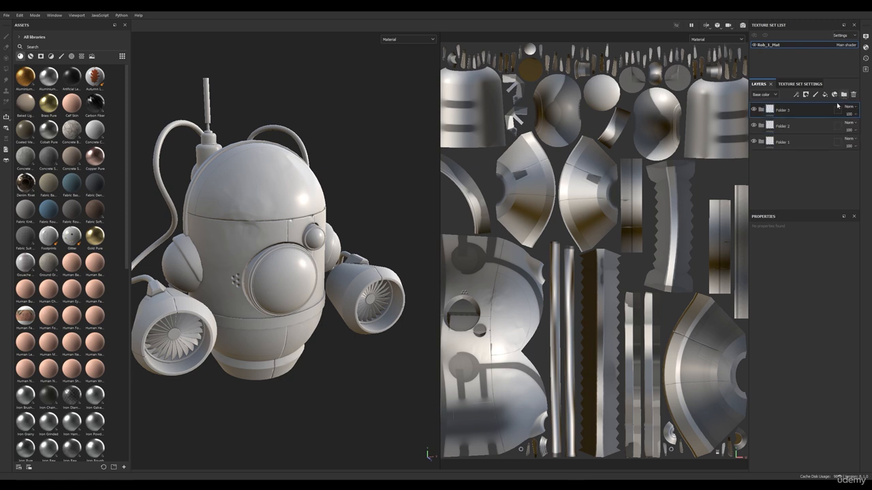
# Rename the three folders, from the lowest upwards, as Black, Yellow and Green
pyautogui.doubleClick(784, 142)
pyautogui.write('BLac')
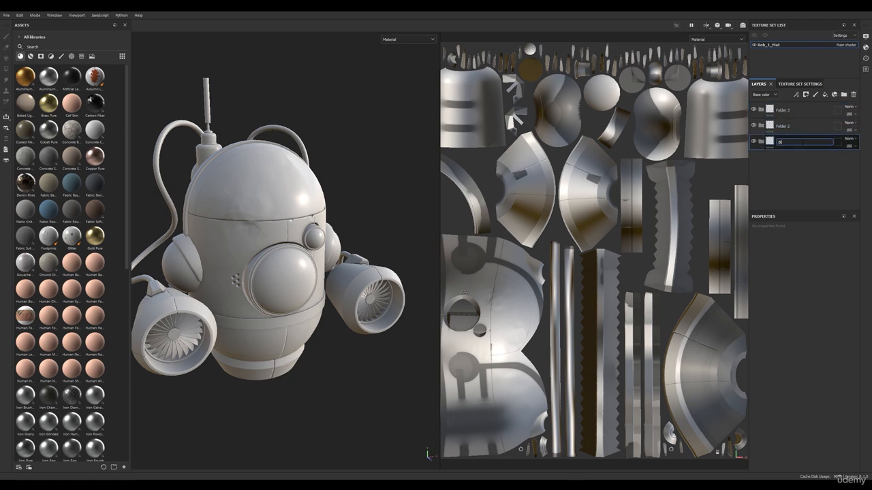
pyautogui.doubleClick(785, 127)
pyautogui.write('yeal')
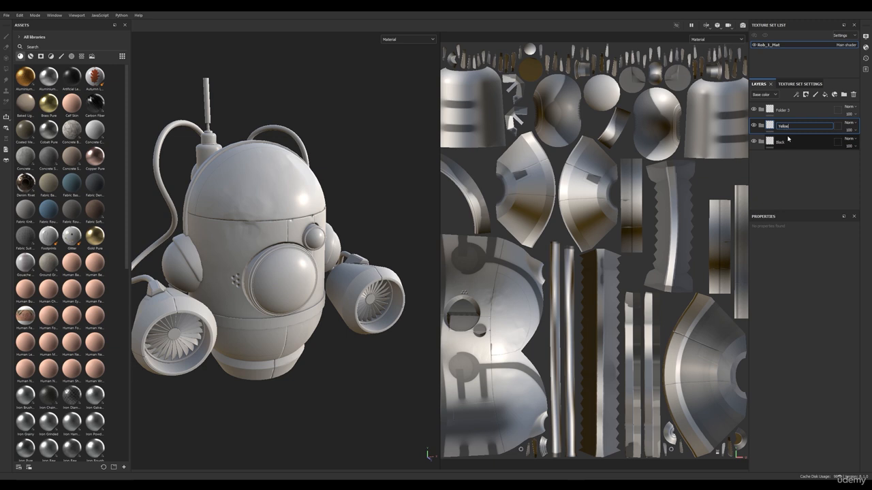
pyautogui.doubleClick(783, 109)
pyautogui.write('Green')
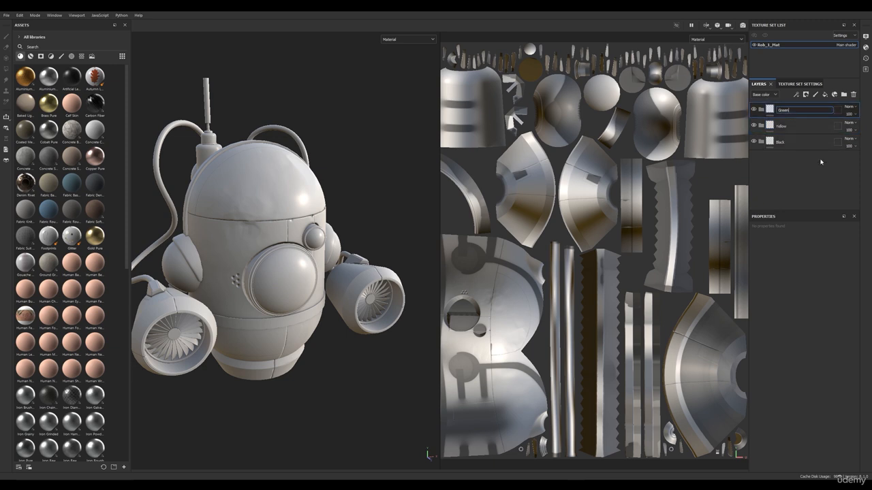
pyautogui.press('Return')
# Add a fill layer inside the Black folder, set its base color to black (000000) and collapse the folder
pyautogui.doubleClick(777, 142)
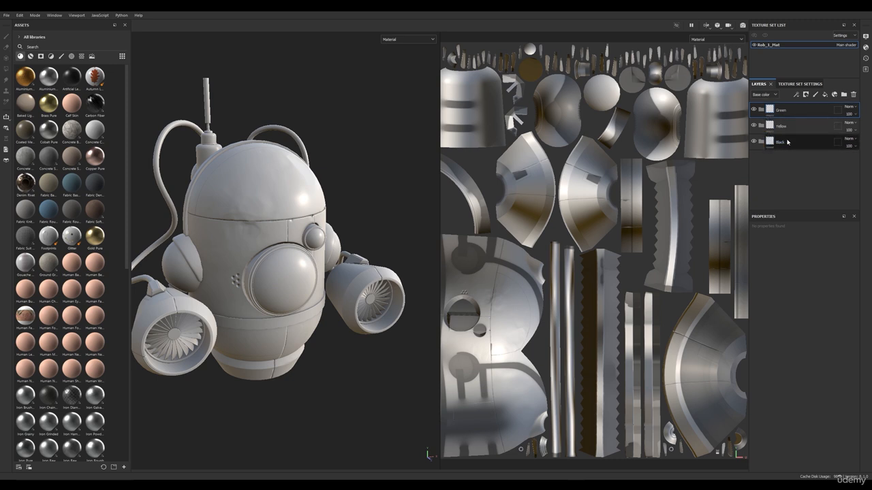
pyautogui.click(793, 143)
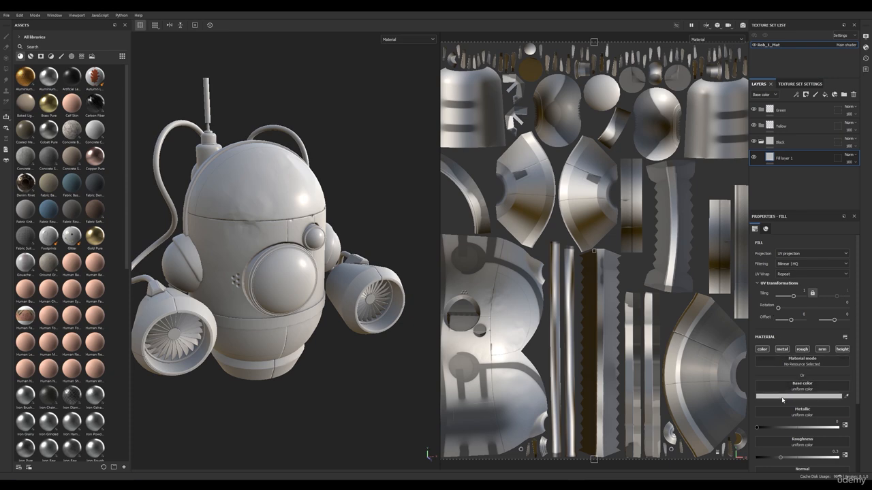
pyautogui.click(775, 397)
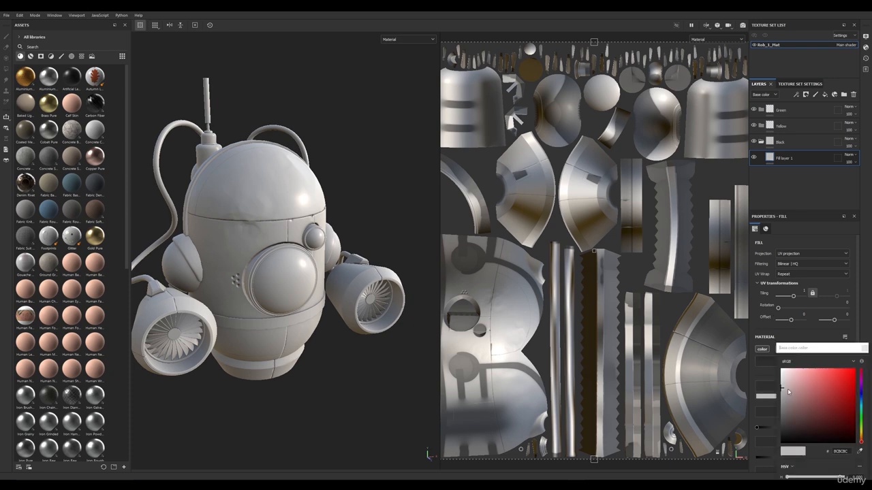
pyautogui.moveTo(790, 392); pyautogui.dragTo(781, 449)
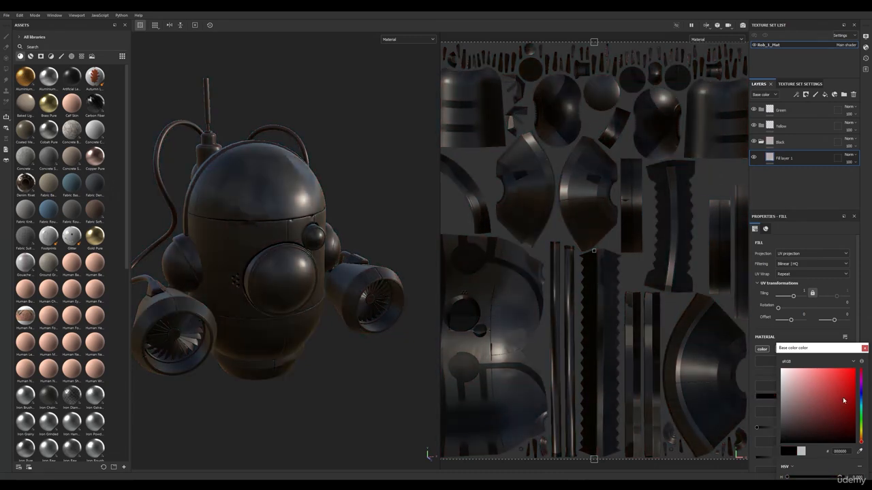
pyautogui.click(865, 349)
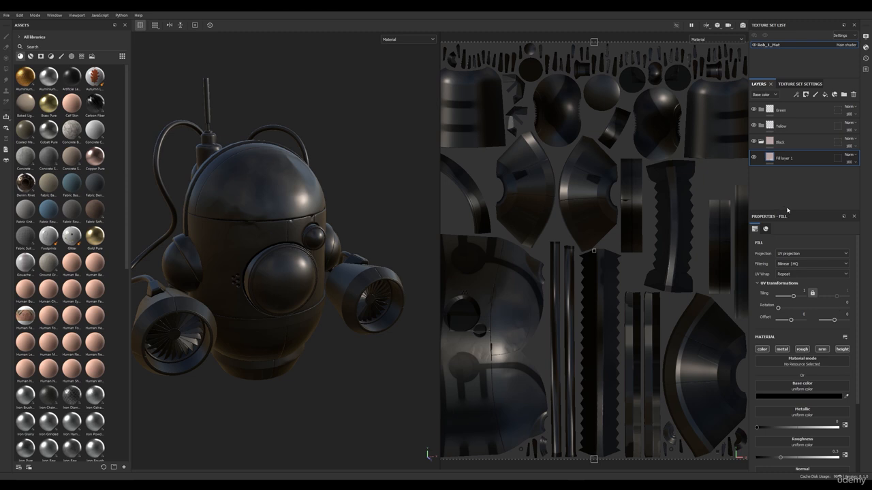
pyautogui.click(762, 142)
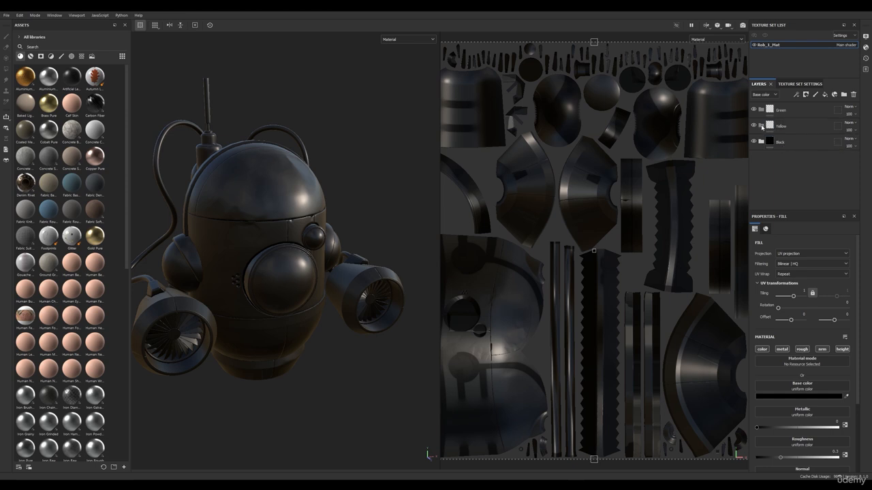
# Add a fill layer inside the Yellow folder, set its base color to golden yellow (B38E3C) and collapse the folder
pyautogui.click(804, 126)
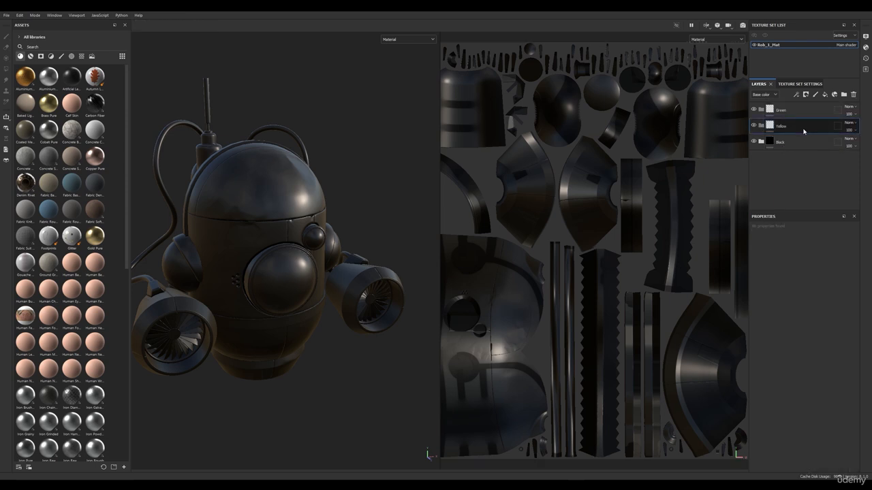
pyautogui.click(825, 95)
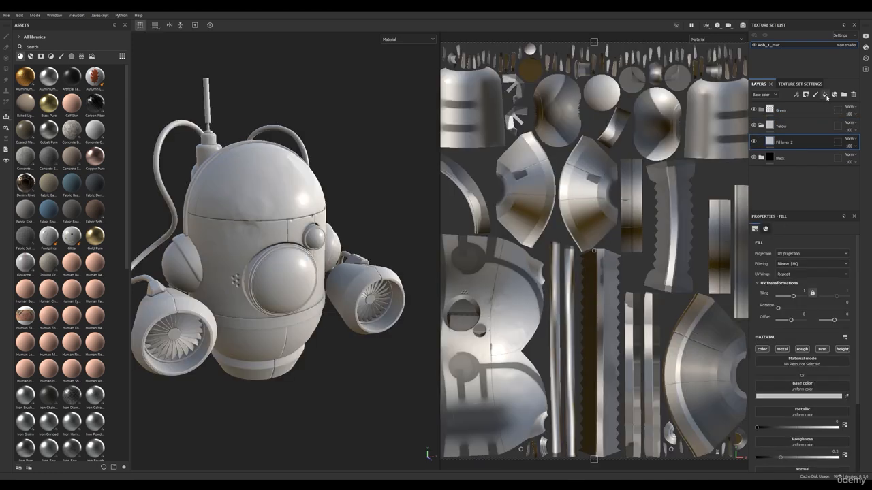
pyautogui.click(810, 397)
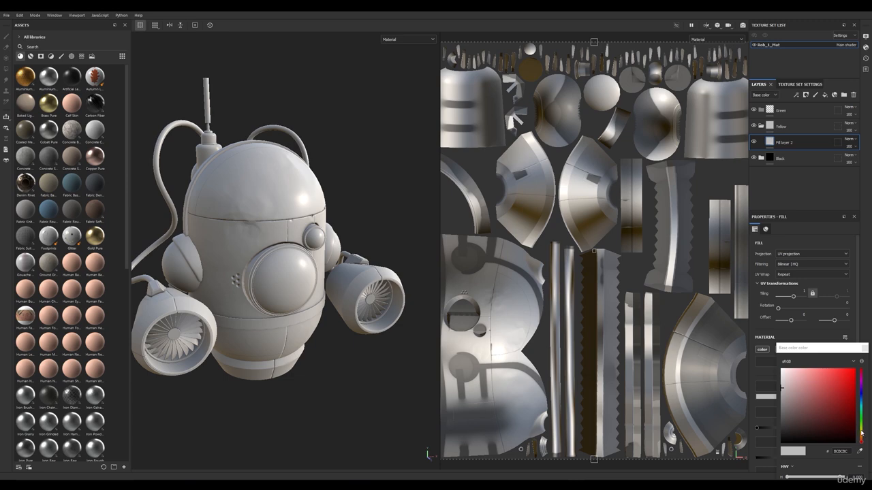
pyautogui.moveTo(860, 437); pyautogui.dragTo(859, 435)
pyautogui.click(831, 392)
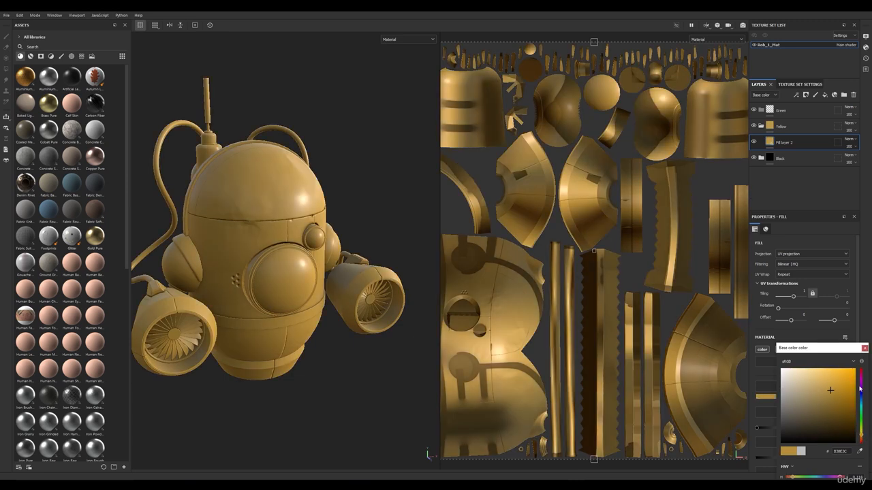
pyautogui.moveTo(831, 348); pyautogui.dragTo(808, 287)
pyautogui.click(841, 287)
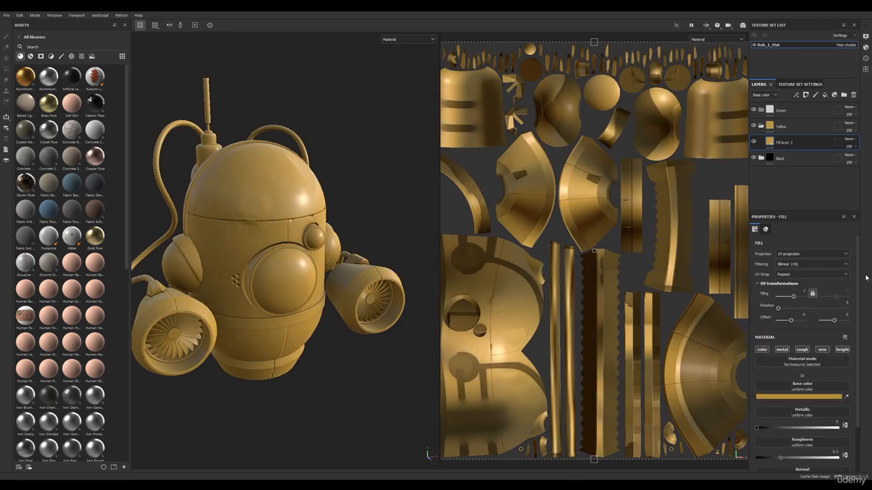
pyautogui.click(761, 127)
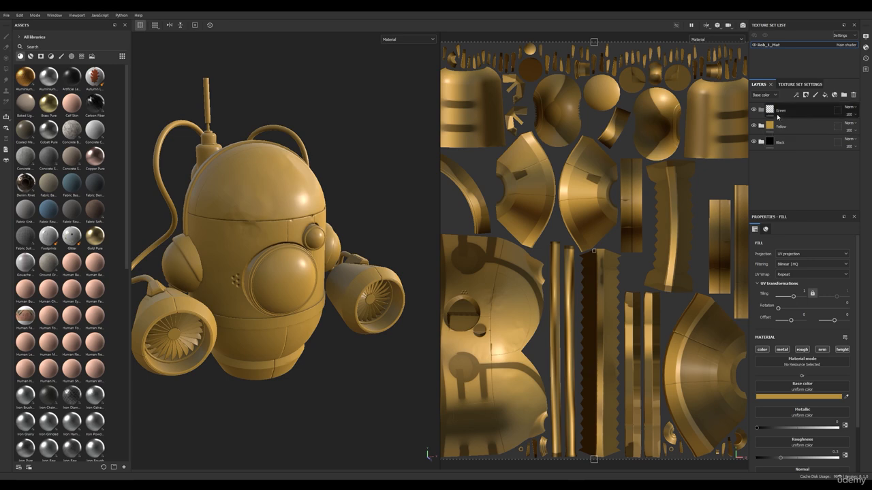
# Add a fill layer inside the Green folder and set its base color to dark olive green (4F5239)
pyautogui.click(778, 112)
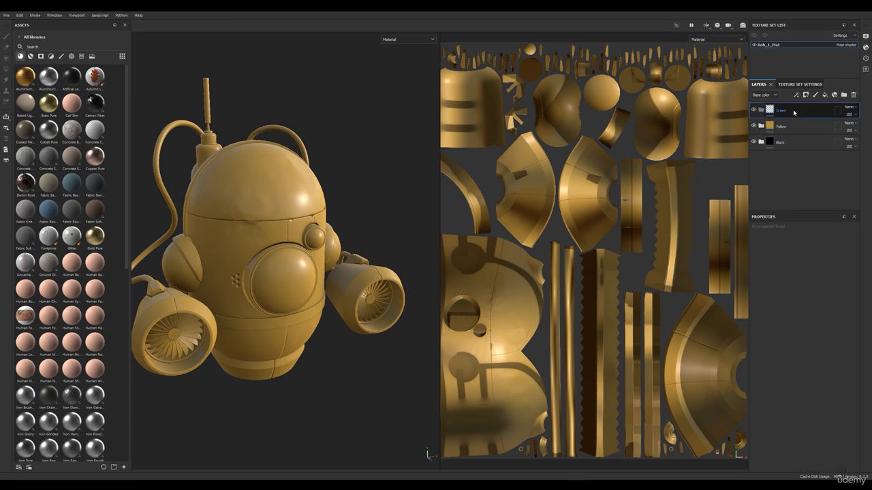
pyautogui.click(824, 95)
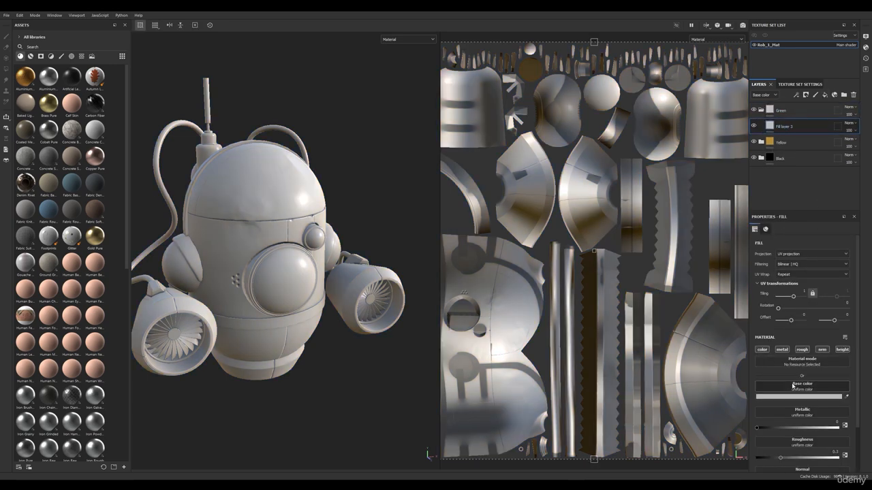
pyautogui.click(838, 397)
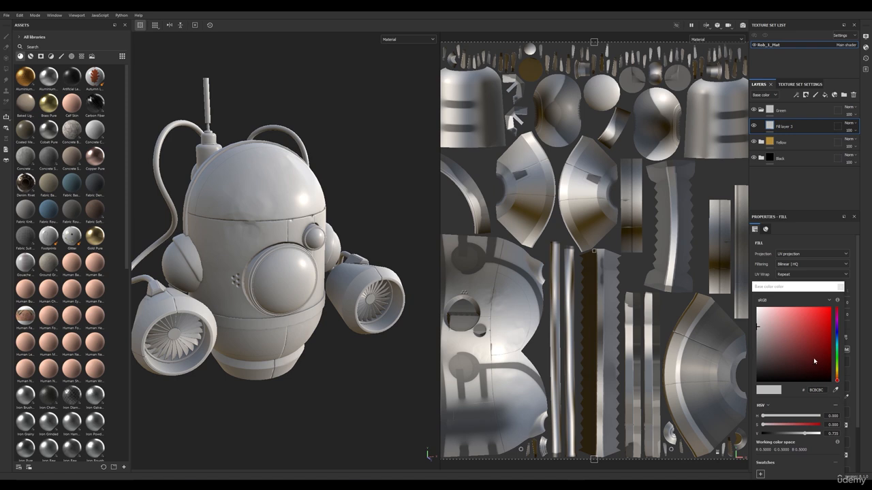
pyautogui.click(838, 365)
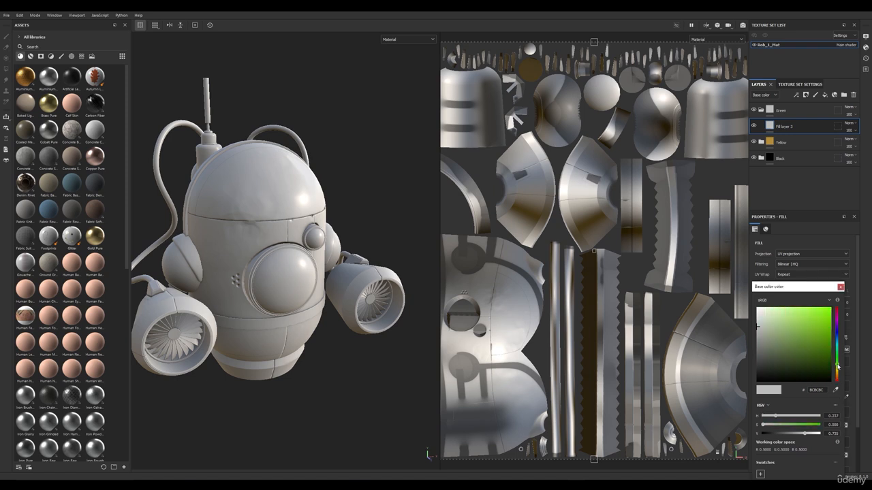
pyautogui.moveTo(803, 351); pyautogui.dragTo(784, 352)
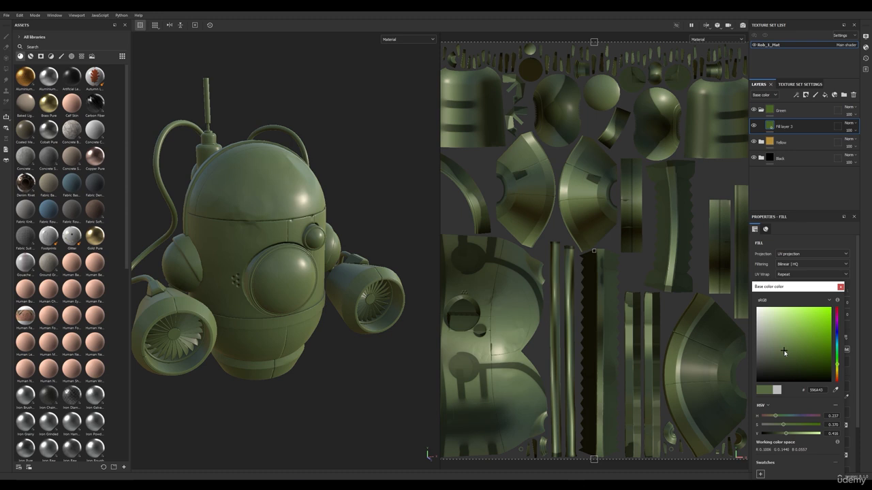
pyautogui.moveTo(837, 364)
pyautogui.mouseDown()
pyautogui.moveTo(836, 373)
pyautogui.moveTo(780, 358)
pyautogui.mouseUp()
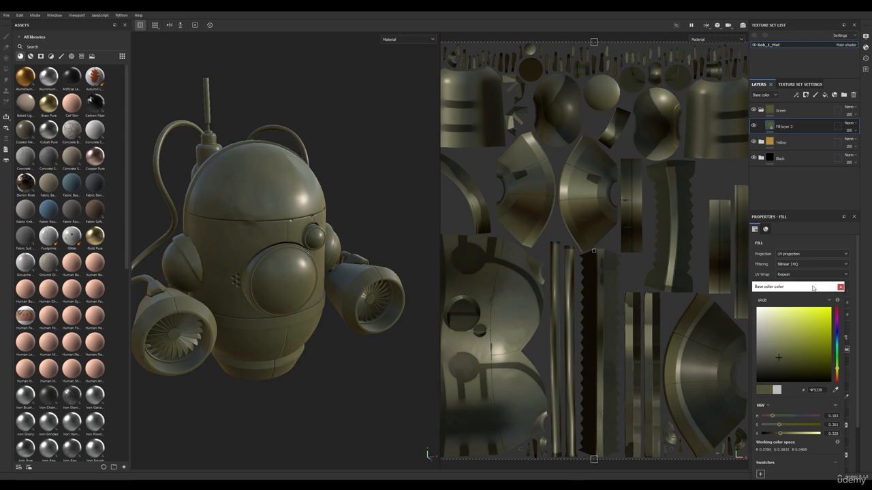
pyautogui.moveTo(813, 289); pyautogui.dragTo(795, 227)
pyautogui.click(823, 227)
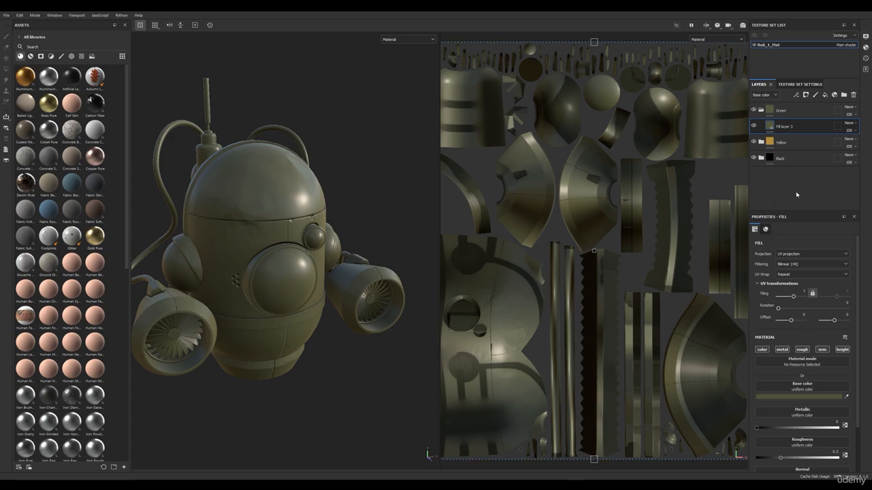